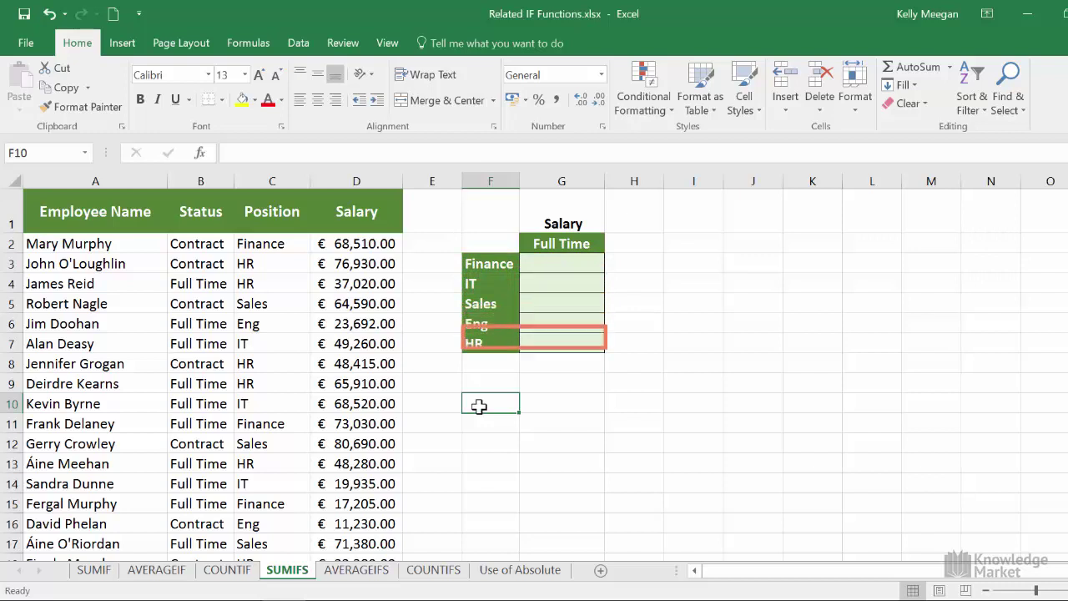
Insert the SUMIFS function into cell G3, the Full Time salary cell for Finance
click(574, 265)
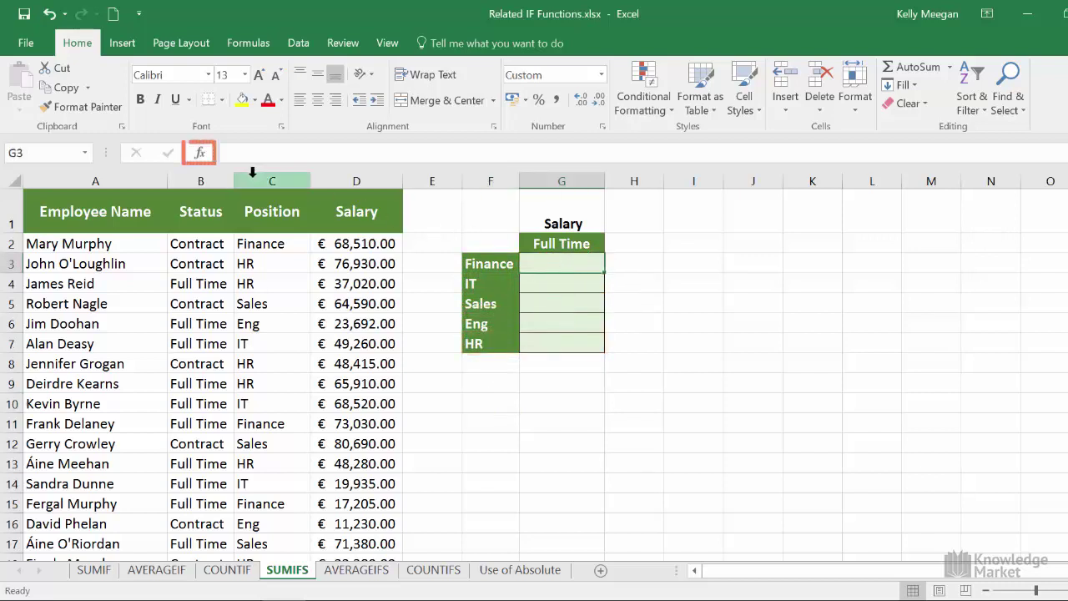
click(201, 153)
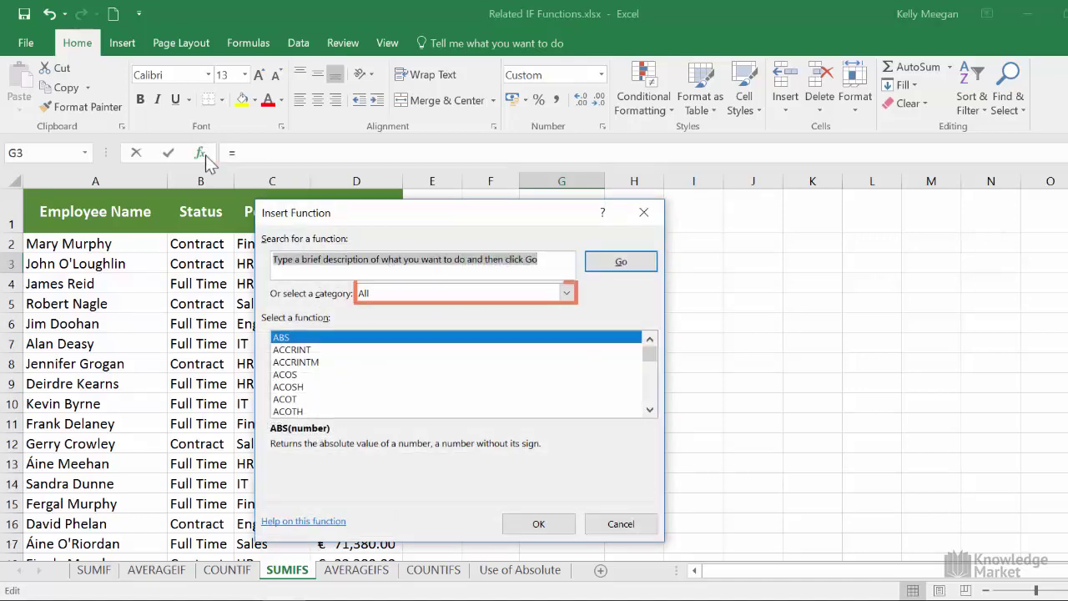
click(322, 364)
text(SUMIF)
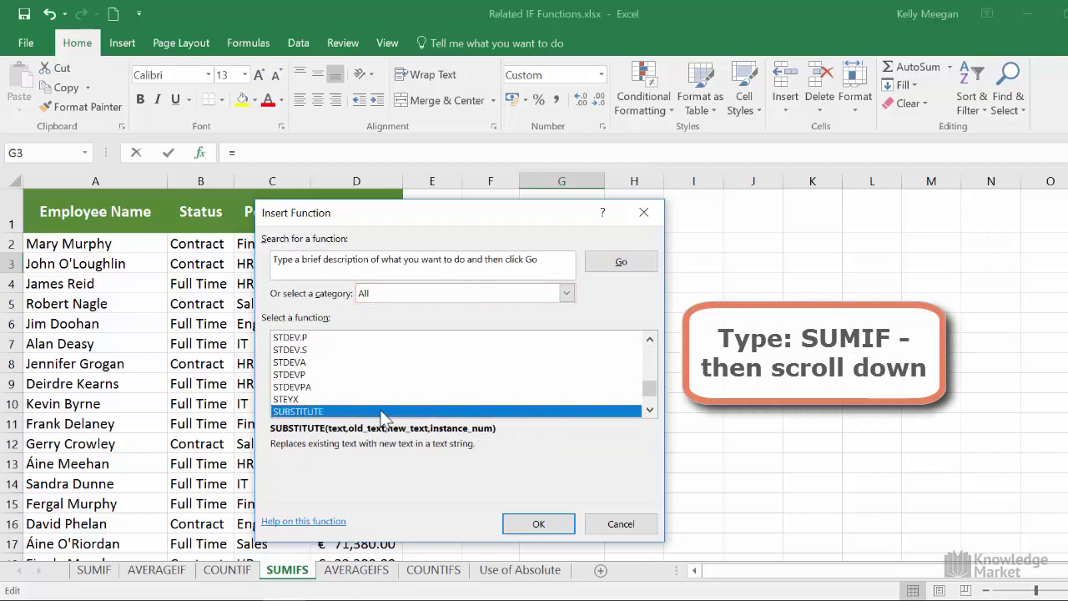
click(651, 411)
click(650, 411)
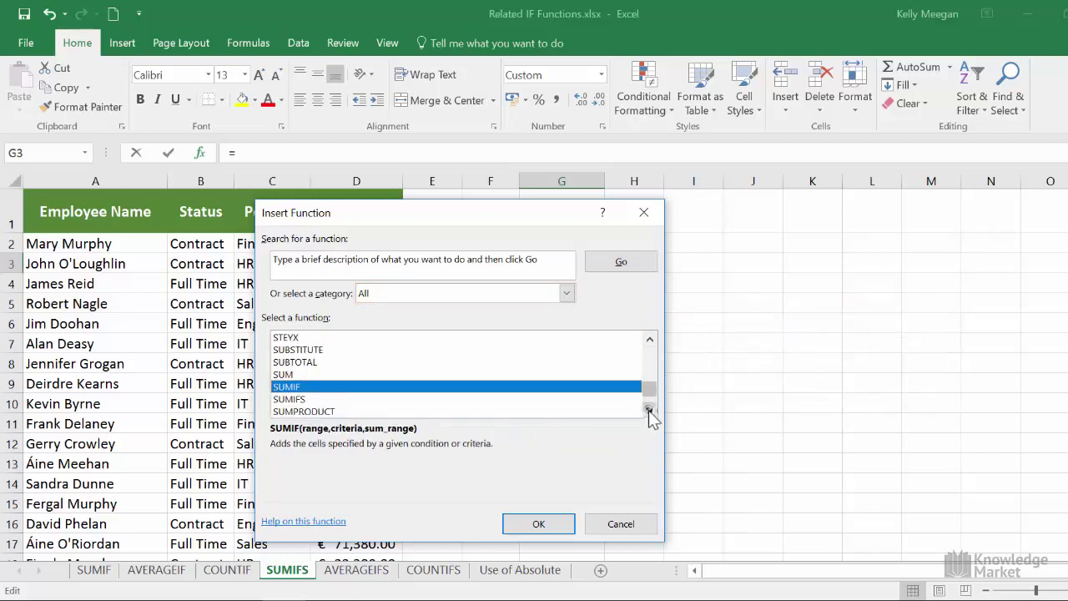
click(650, 410)
click(309, 387)
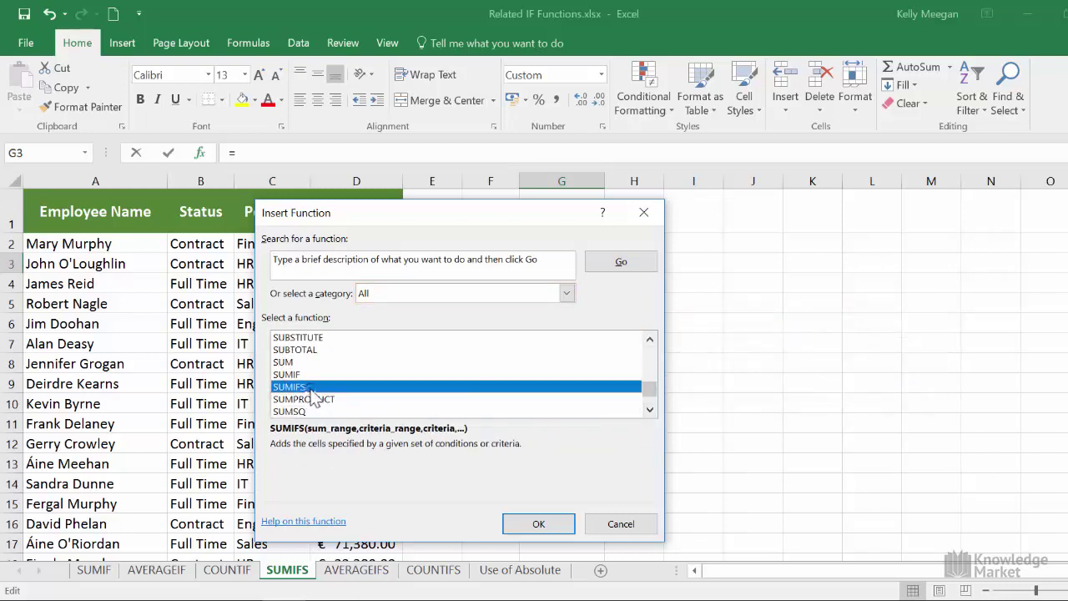
click(563, 526)
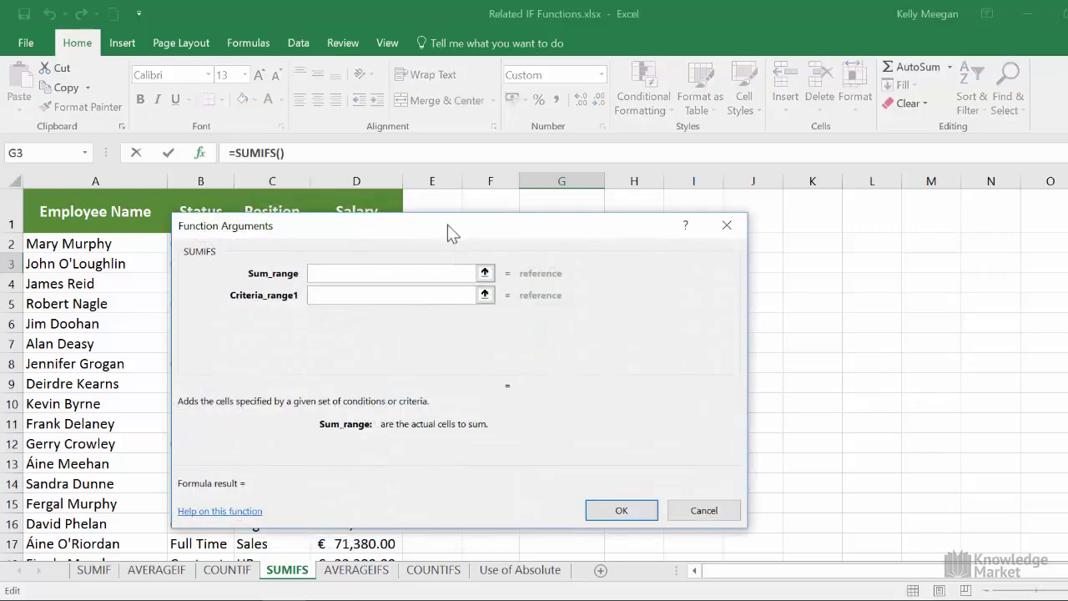
Move the function arguments dialog clear of the summary headings and set Sum_range to the absolute salary range $D$2:$D$78
drag(448, 225, 574, 290)
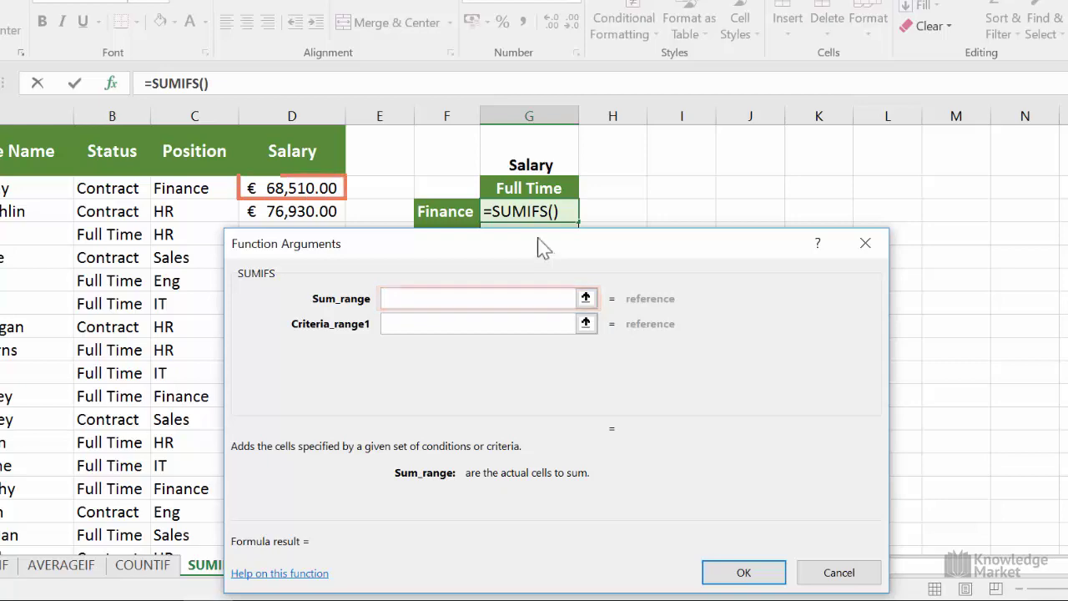
click(289, 184)
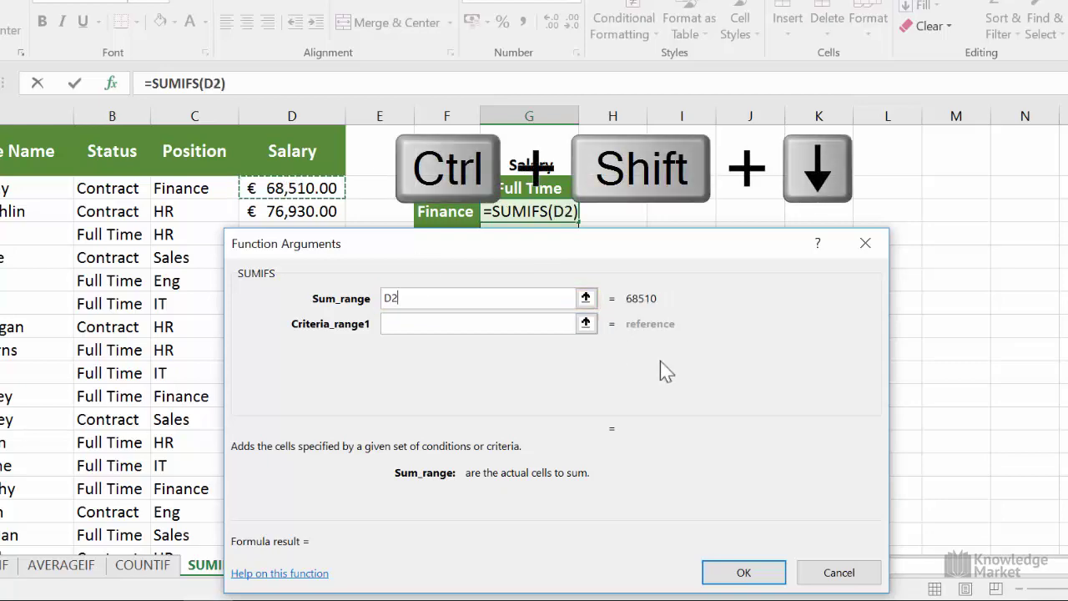
key(ctrl+shift+Down)
key(F4)
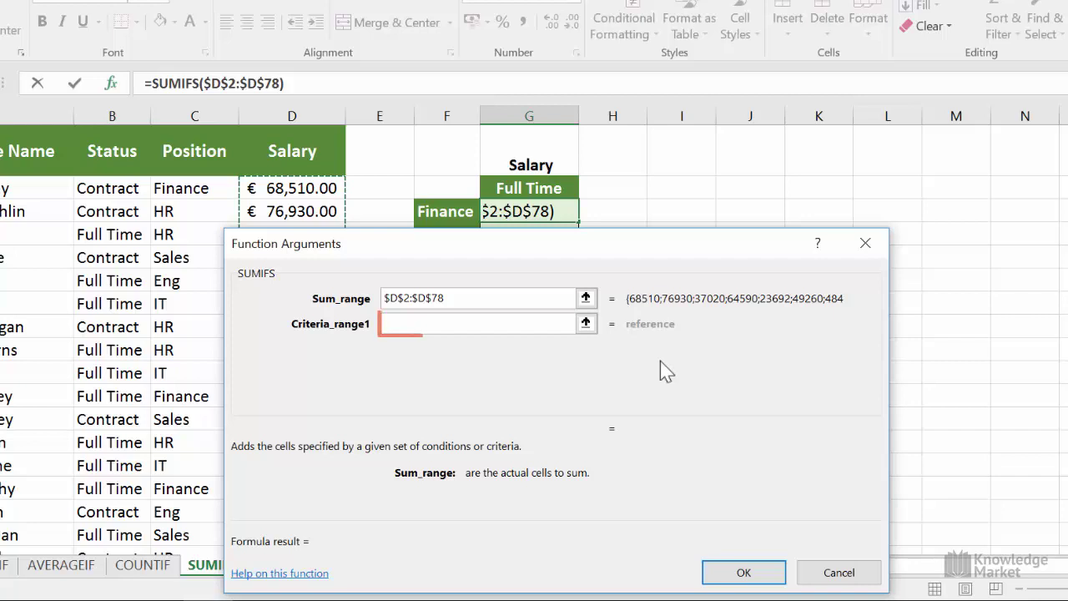
Set Criteria_range1 to the absolute Status range $B$2:$B$78
click(423, 326)
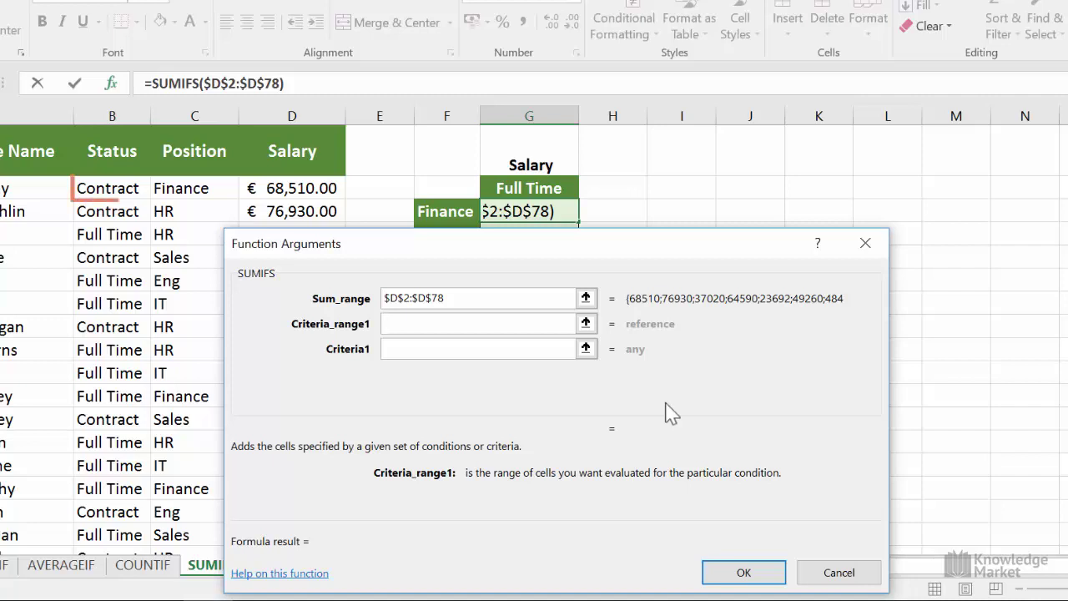
click(116, 188)
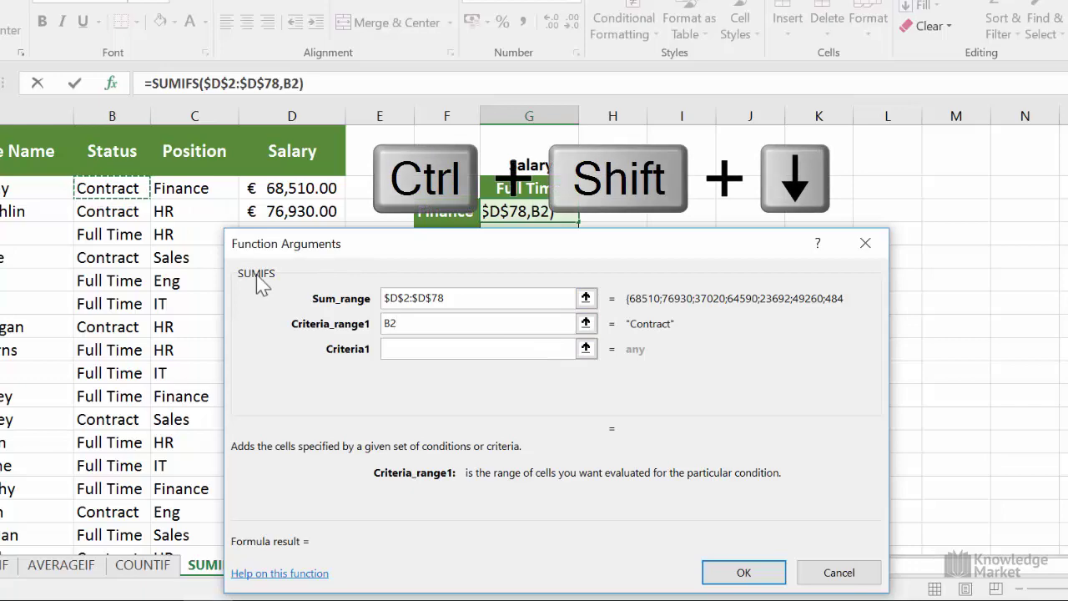
key(ctrl+shift+Down)
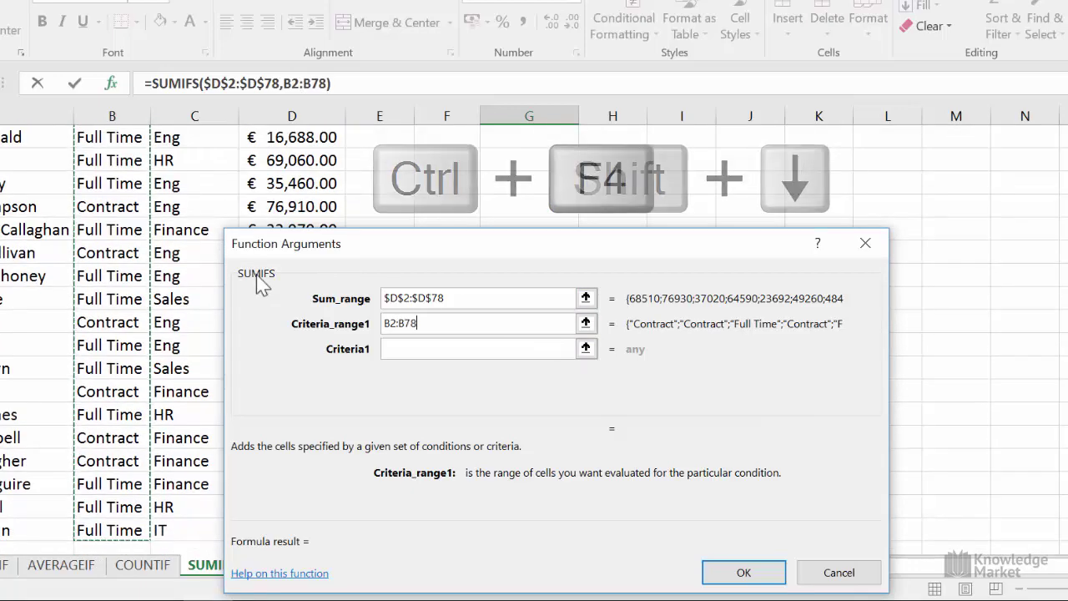
key(F4)
key(Tab)
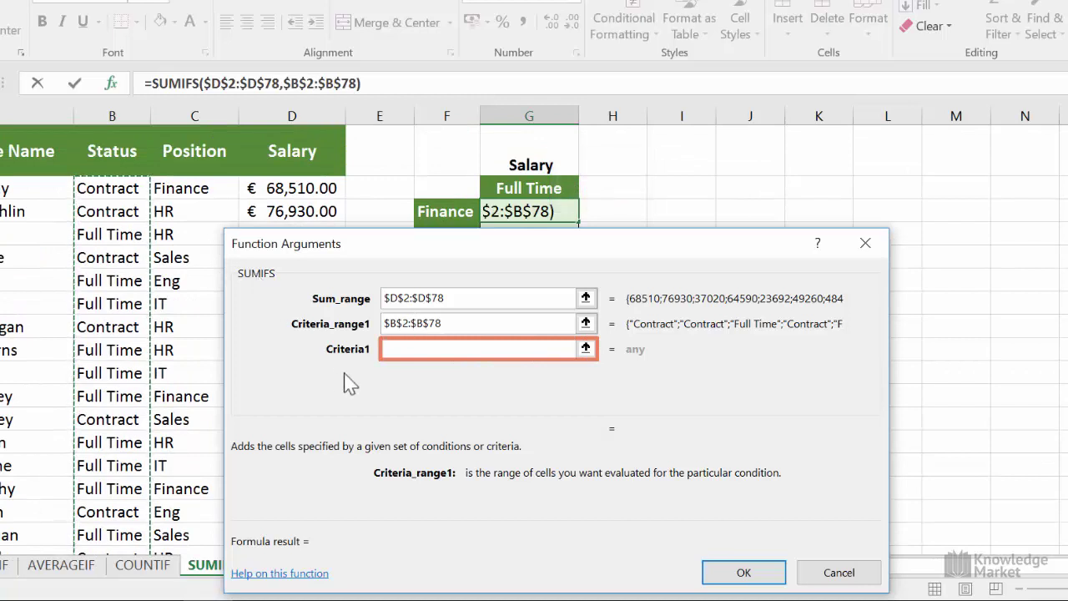
Set Criteria1 to the Full Time heading cell as the absolute reference $G$2
click(400, 349)
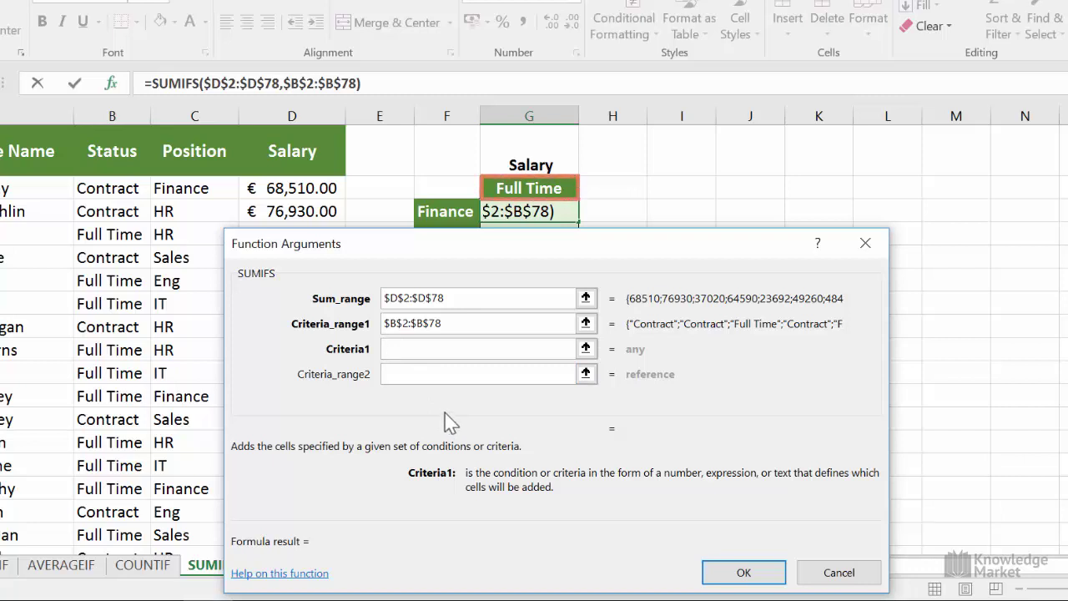
click(521, 189)
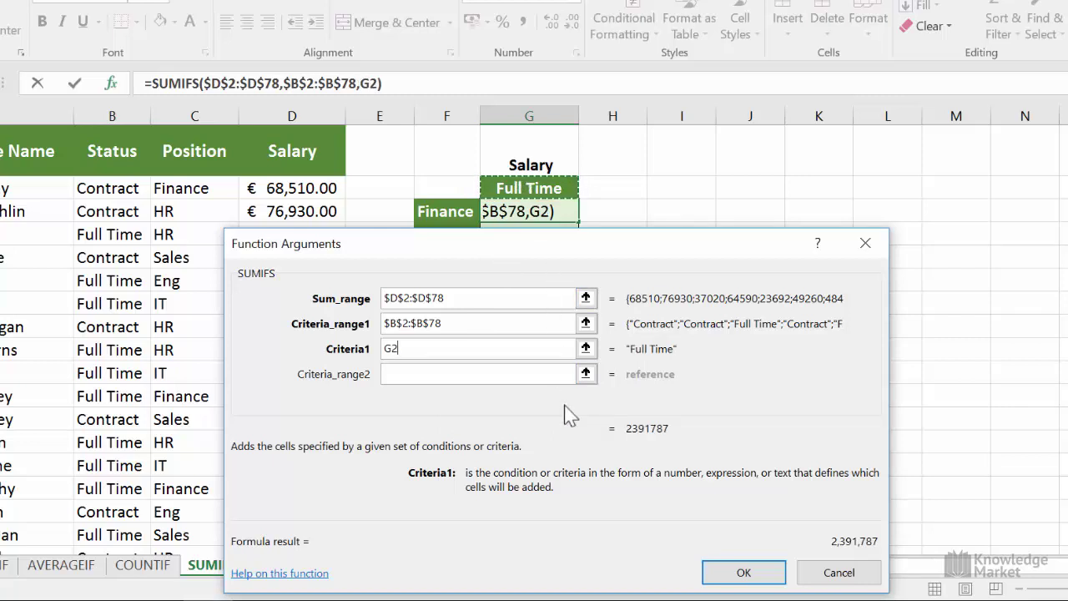
key(F4)
key(F4)
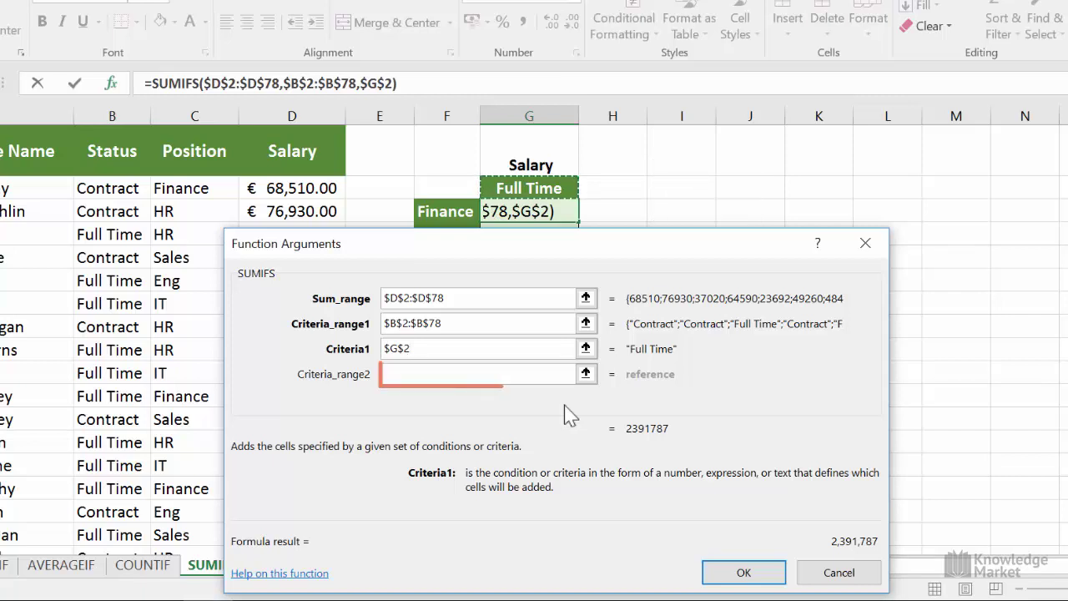
Set Criteria_range2 to the absolute Position range $C$2:$C$78
click(401, 374)
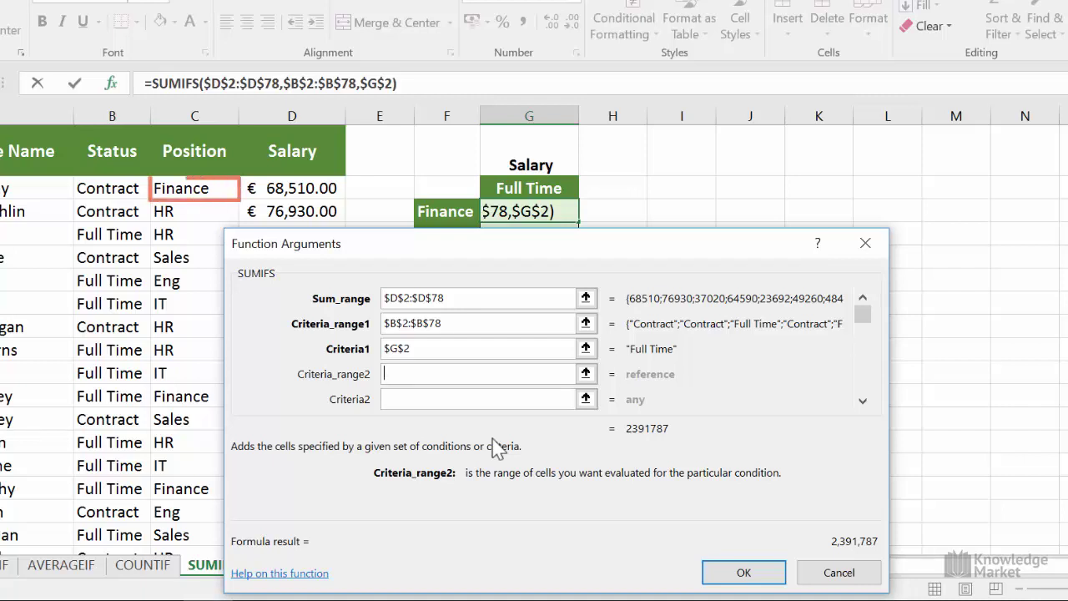
click(187, 187)
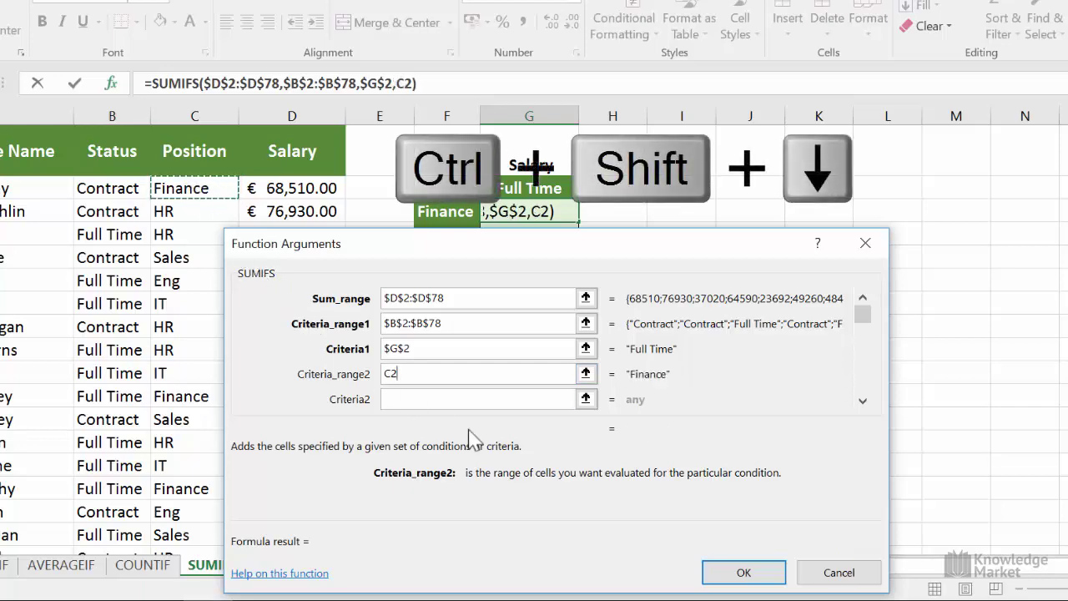
key(ctrl+shift+Down)
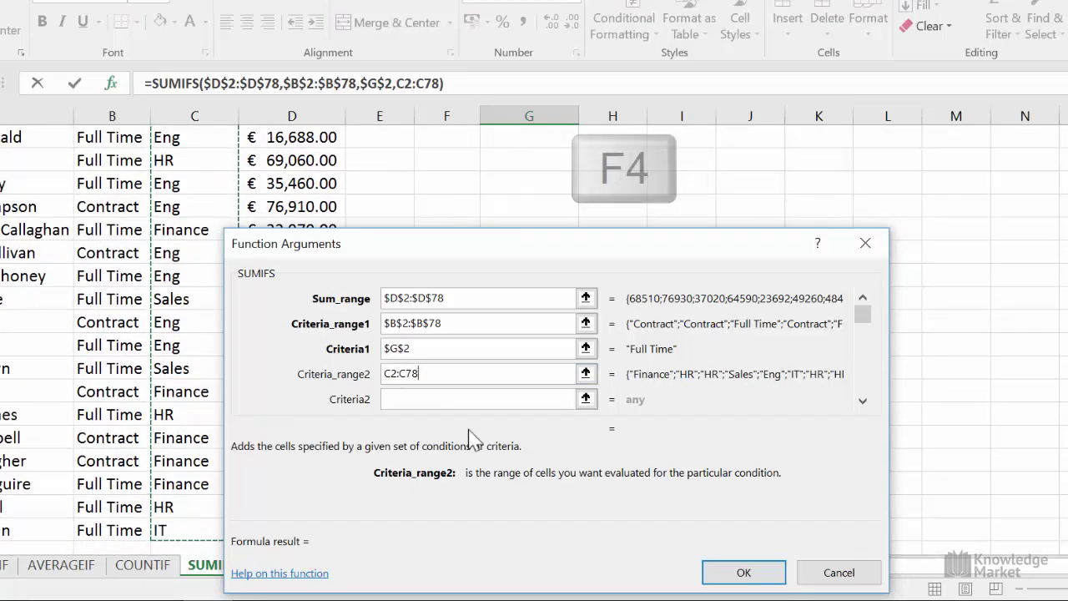
key(F4)
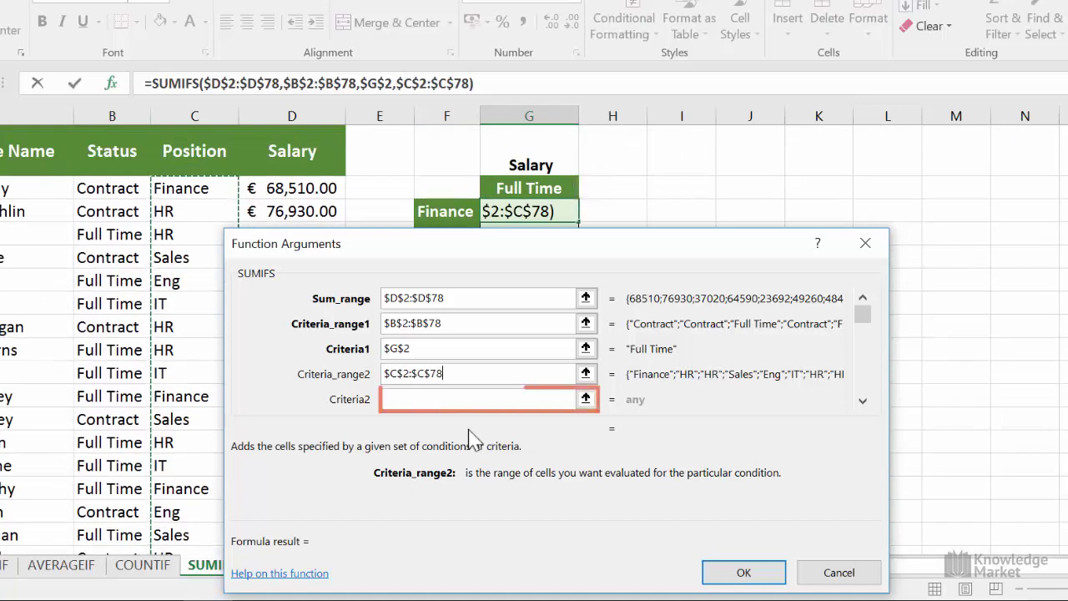
Set Criteria2 to the Finance label as the relative reference F3 and complete the SUMIFS formula
click(439, 398)
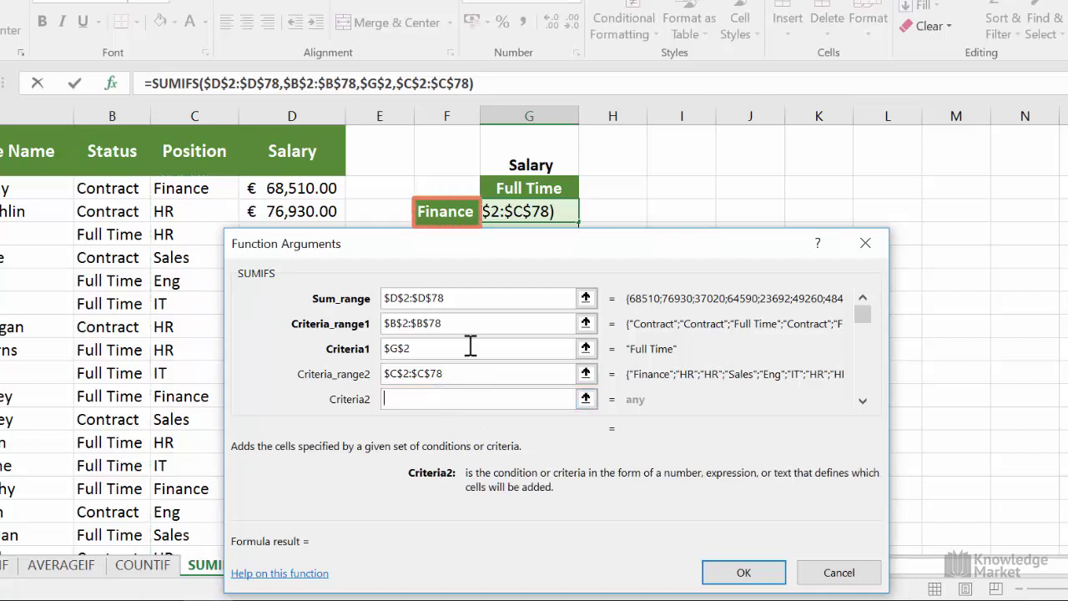
click(447, 215)
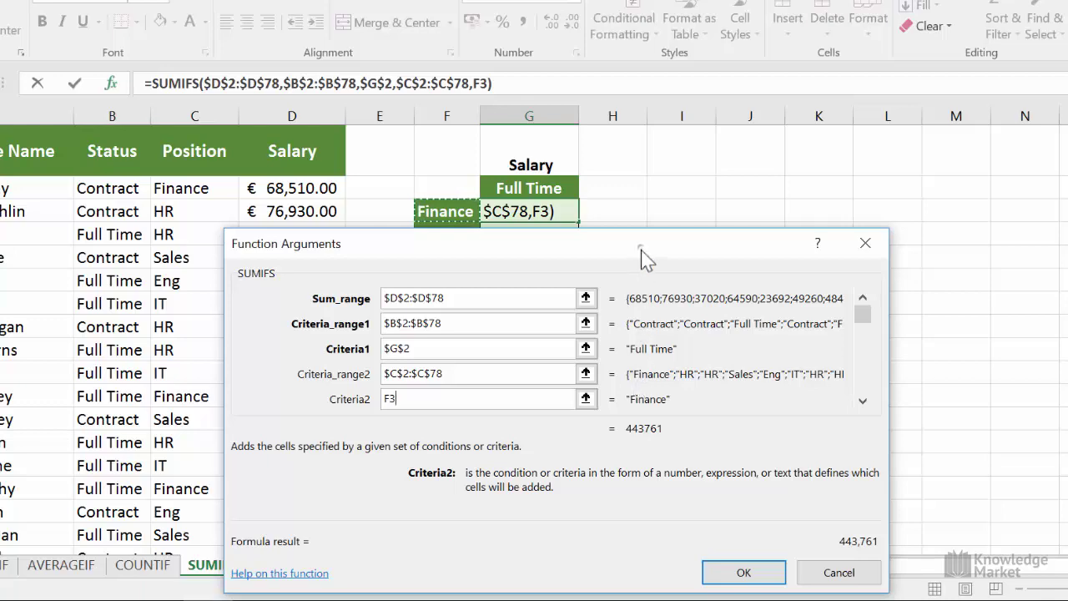
mouse_move(640, 247)
mouse_down()
mouse_move(646, 303)
mouse_move(650, 259)
mouse_up()
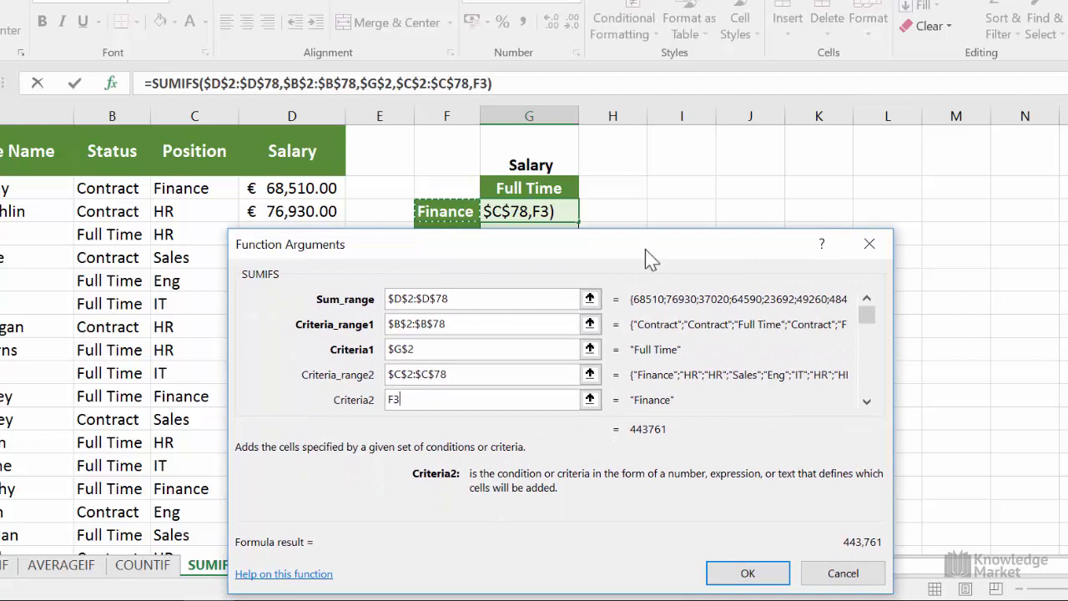
click(748, 574)
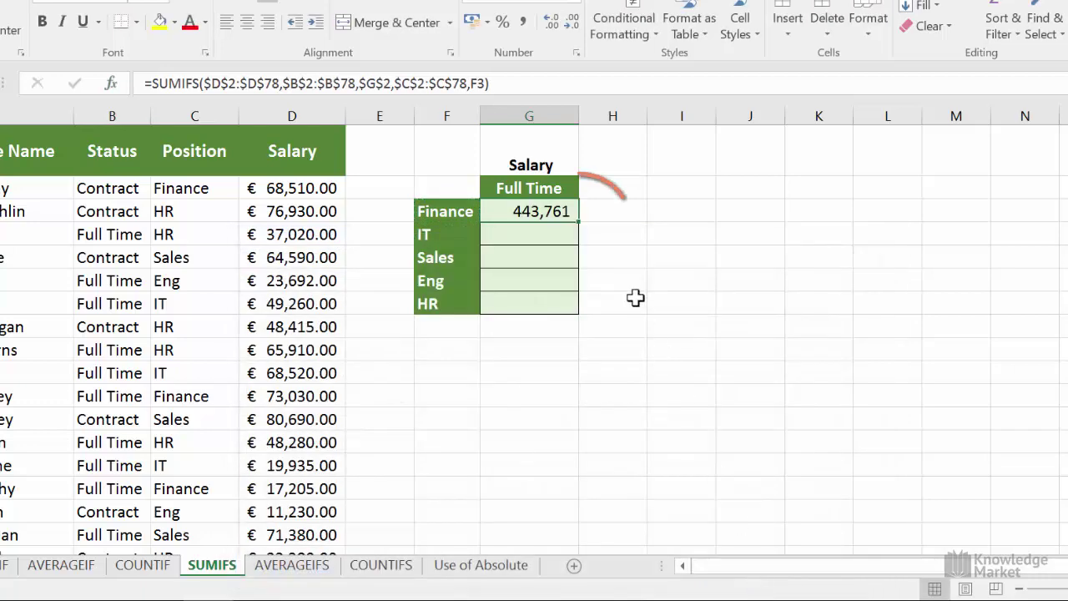
Fill the SUMIFS formula from G3 down to G7 and apply the euro accounting format to the results
double_click(577, 224)
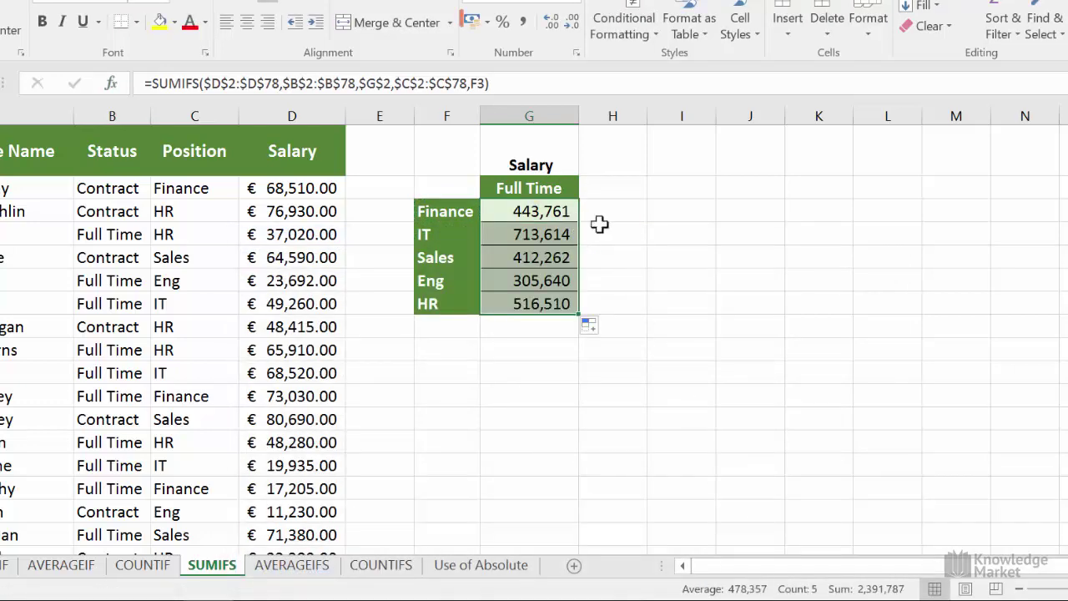
click(474, 23)
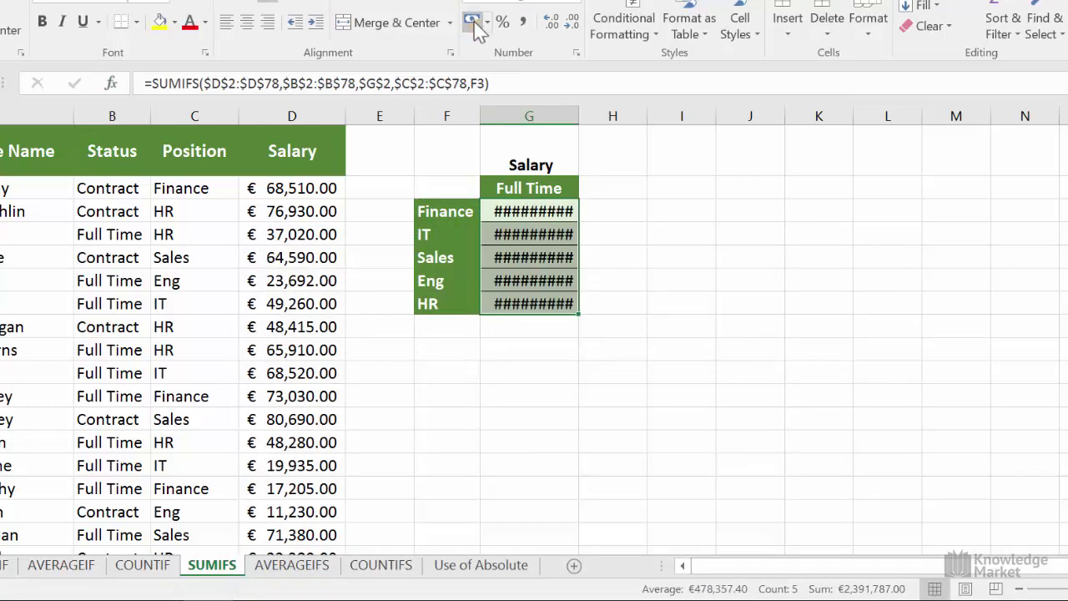
Auto-fit the width of column G to its contents and deselect the results
double_click(579, 118)
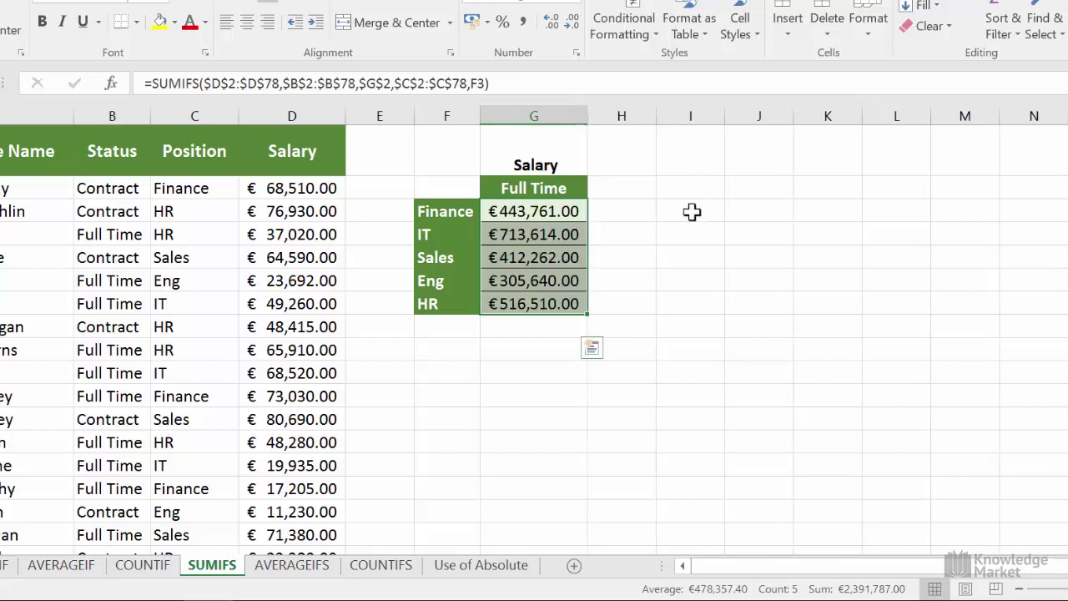
click(683, 236)
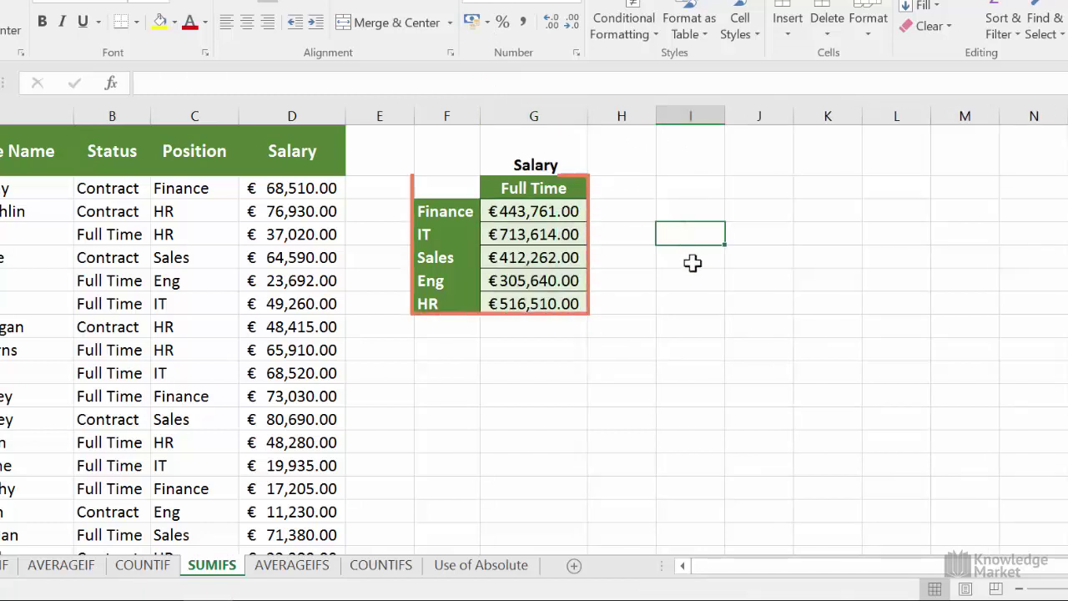